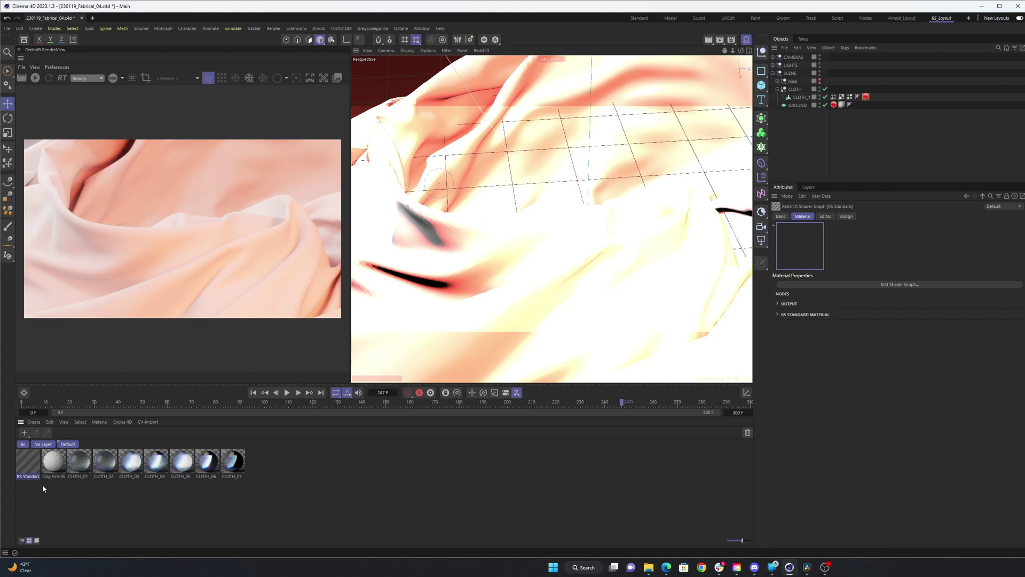
- Assign the new RS Standard material to the cloth object and start the live Redshift render
drag(841, 147, 801, 97)
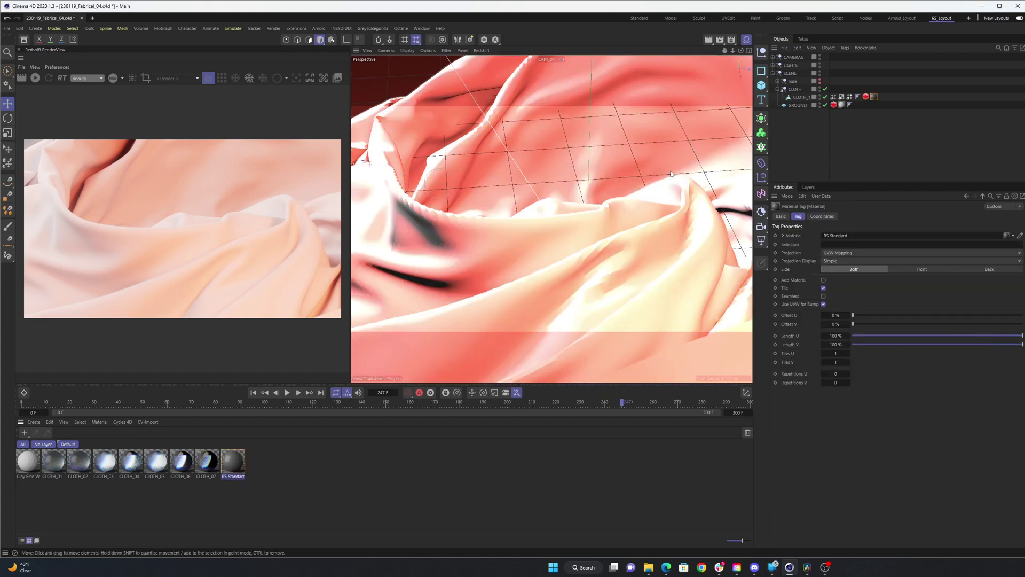
click(35, 78)
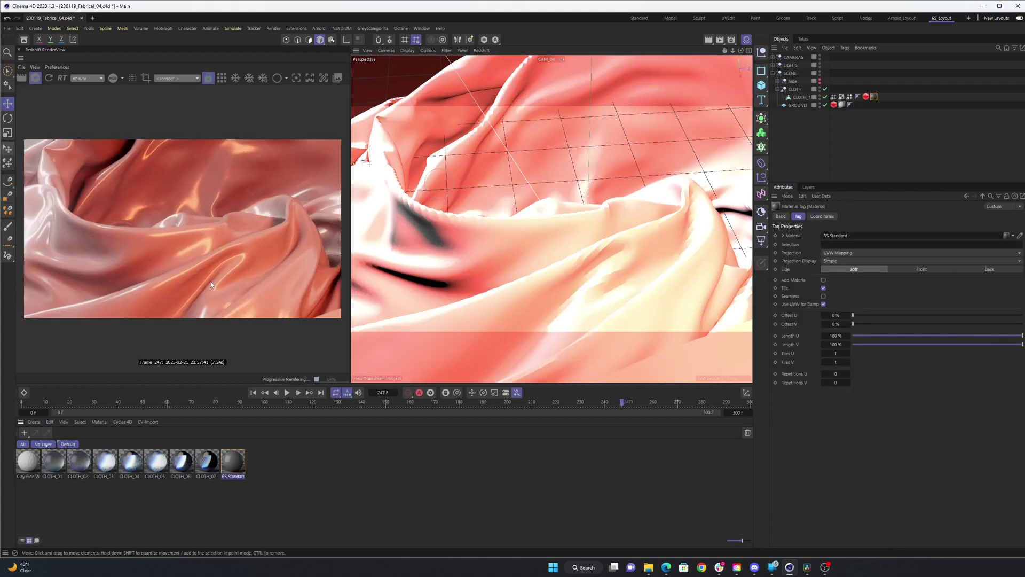
- Check the tessellation and displacement settings in the cloth's Redshift object tag
click(866, 97)
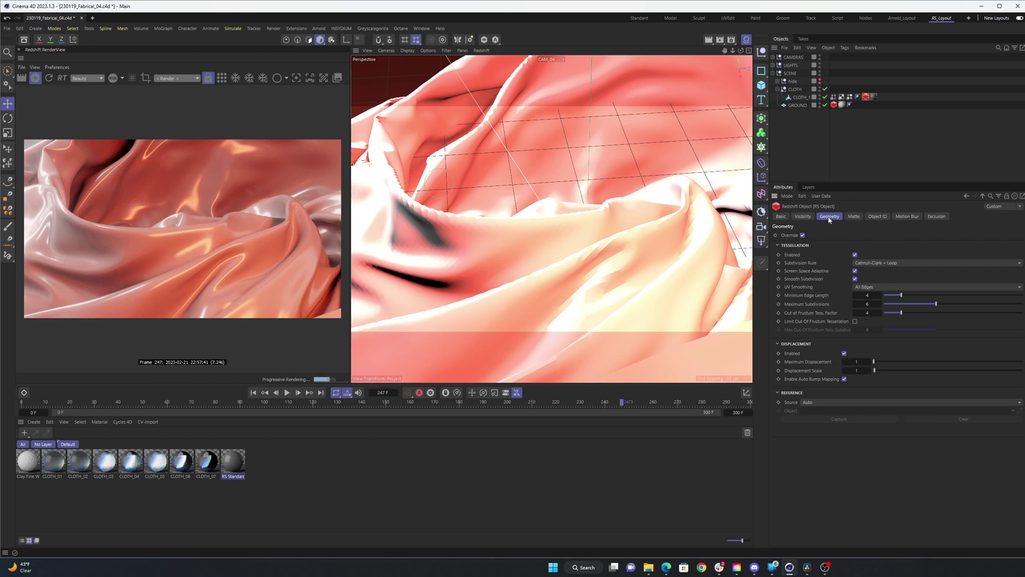
click(863, 151)
- Open the RS Standard shader graph and add the height, normal and roughness textures from the MJ_MAT_09 folder
double_click(233, 460)
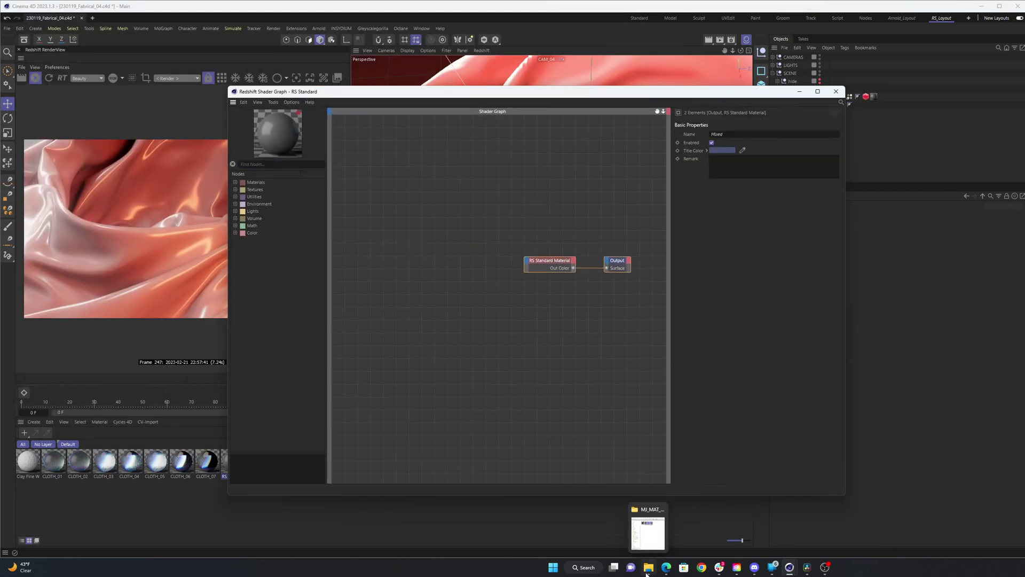
click(648, 526)
click(749, 136)
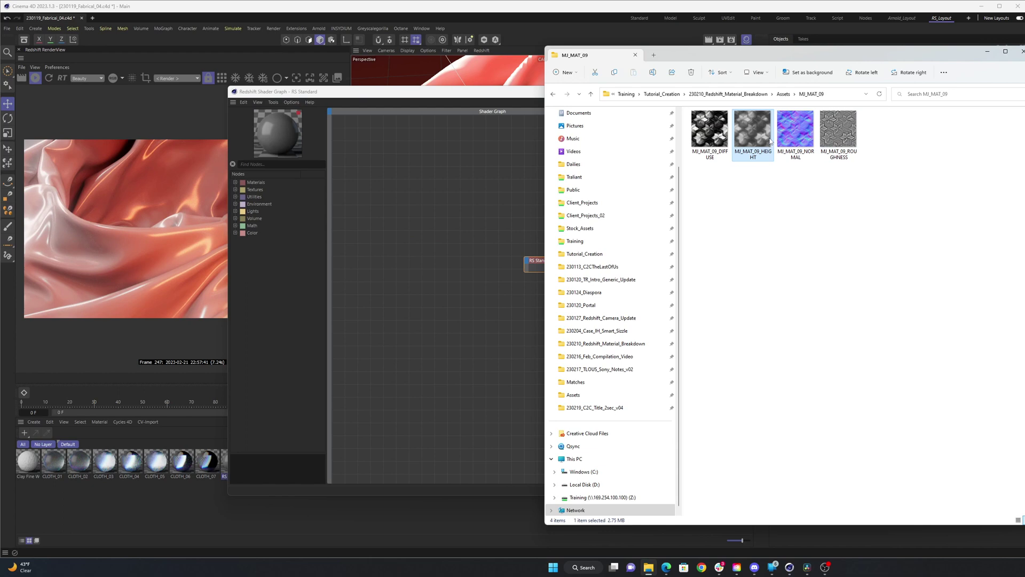
shift+click(835, 135)
drag(834, 134, 434, 328)
- Stack the normal, roughness and height texture nodes vertically and move them together below the RS Standard Material node
click(523, 360)
drag(437, 220, 426, 290)
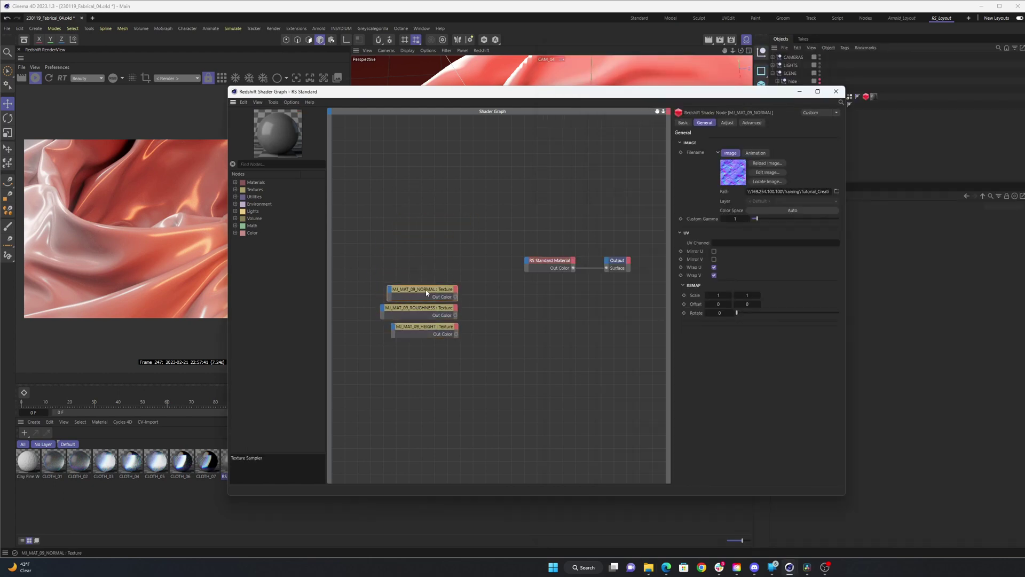
drag(369, 273, 475, 343)
drag(448, 290, 482, 354)
click(397, 278)
- Add a Constant math node beside the textures and rename it SCALE
click(281, 165)
text(constant)
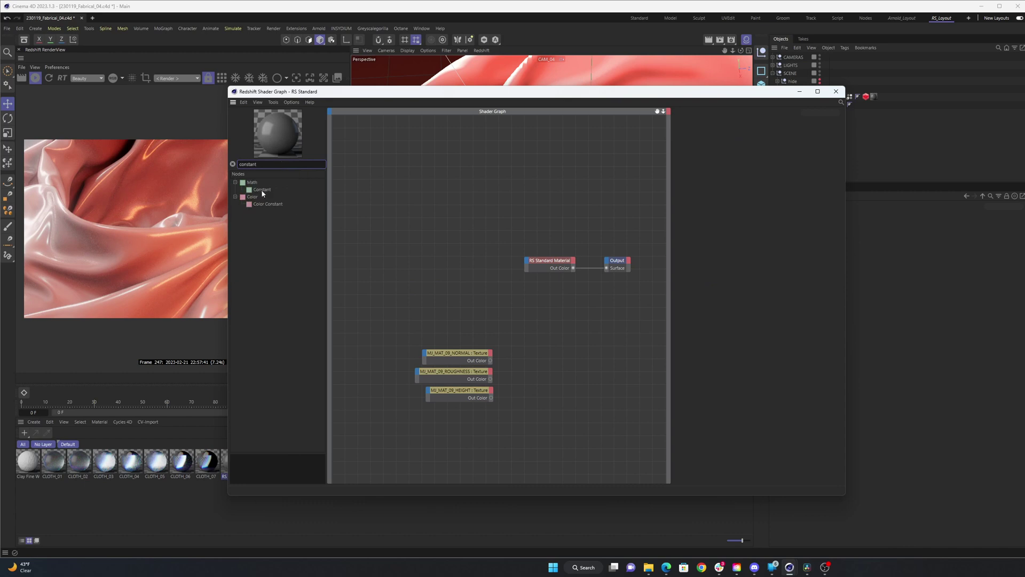
drag(263, 190, 378, 325)
click(684, 123)
drag(735, 145, 487, 140)
text(SCALE)
click(486, 140)
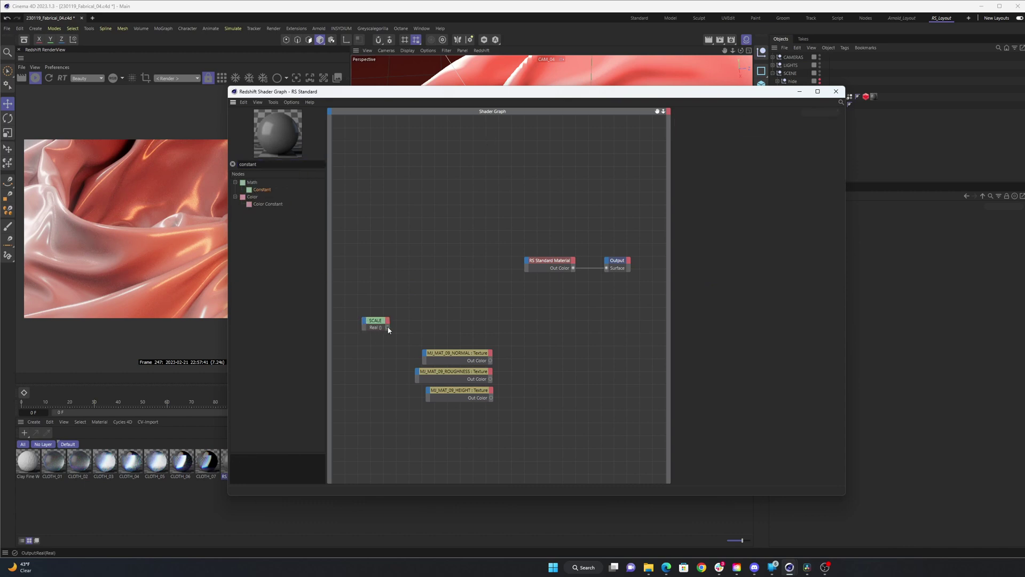
- Connect the SCALE constant to the Scale input of all three textures and set its value to 200
drag(388, 328, 454, 375)
click(479, 381)
click(451, 382)
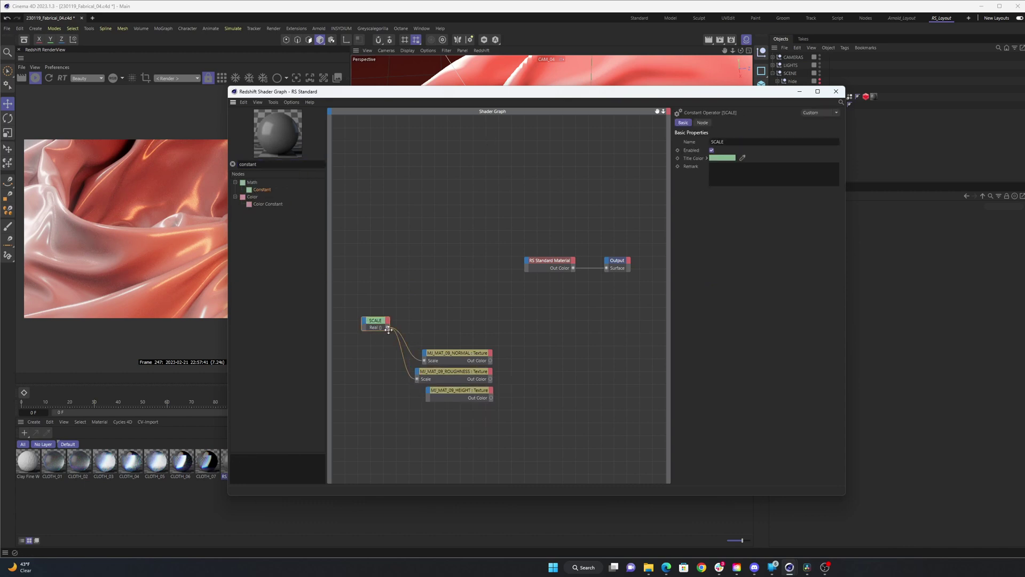
drag(387, 328, 459, 394)
click(457, 400)
click(703, 122)
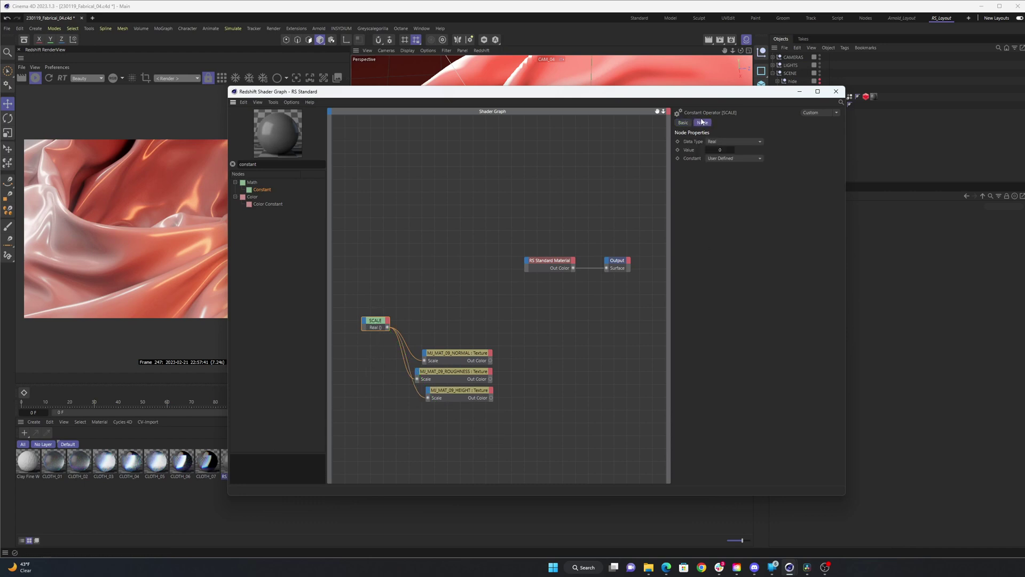
click(724, 150)
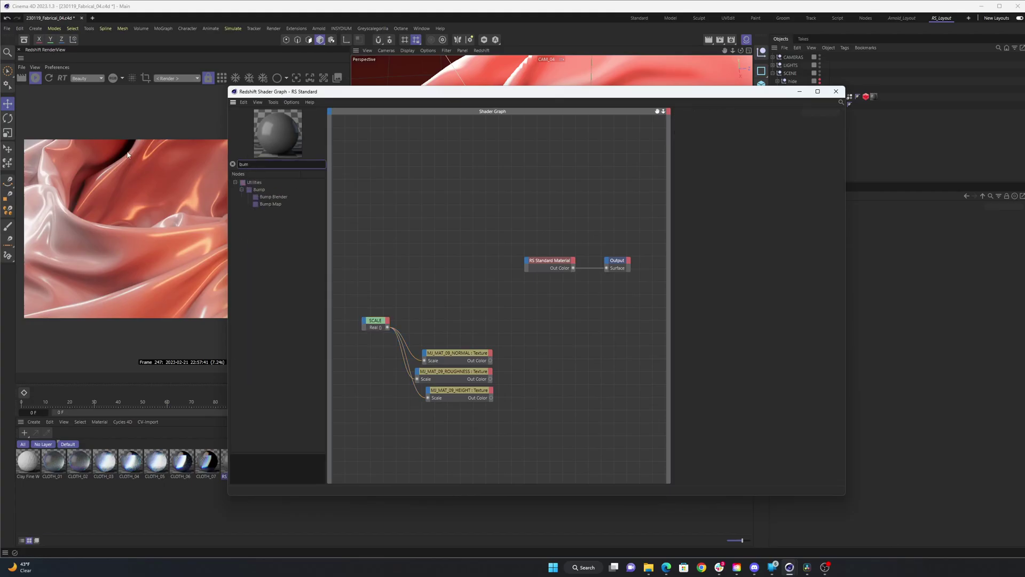
- Add a Bump Map node, feed the normal texture into it, and connect it to the material's Bump Input
drag(270, 204, 534, 331)
drag(490, 361, 532, 266)
click(555, 348)
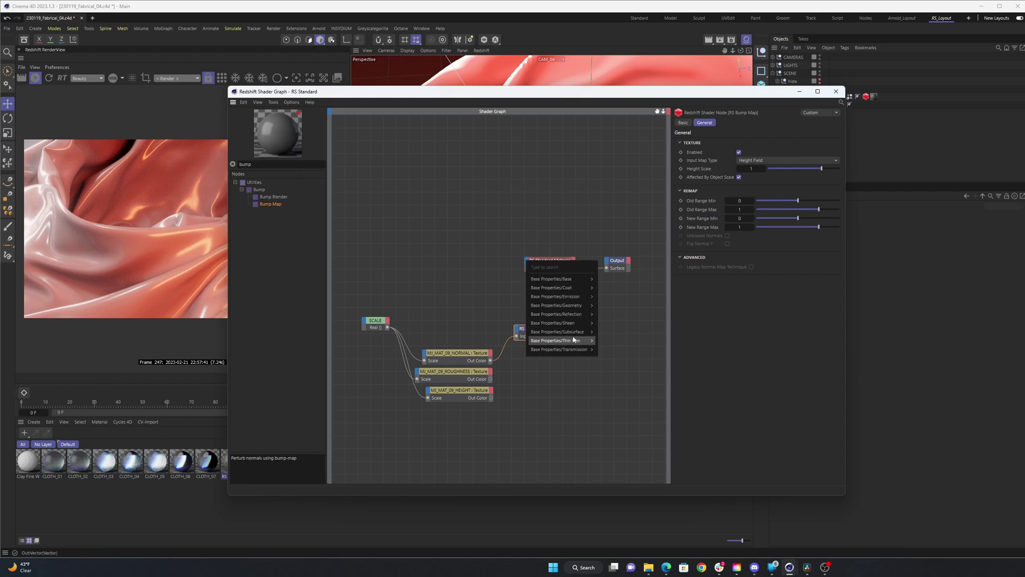
mouse_move(582, 306)
click(611, 316)
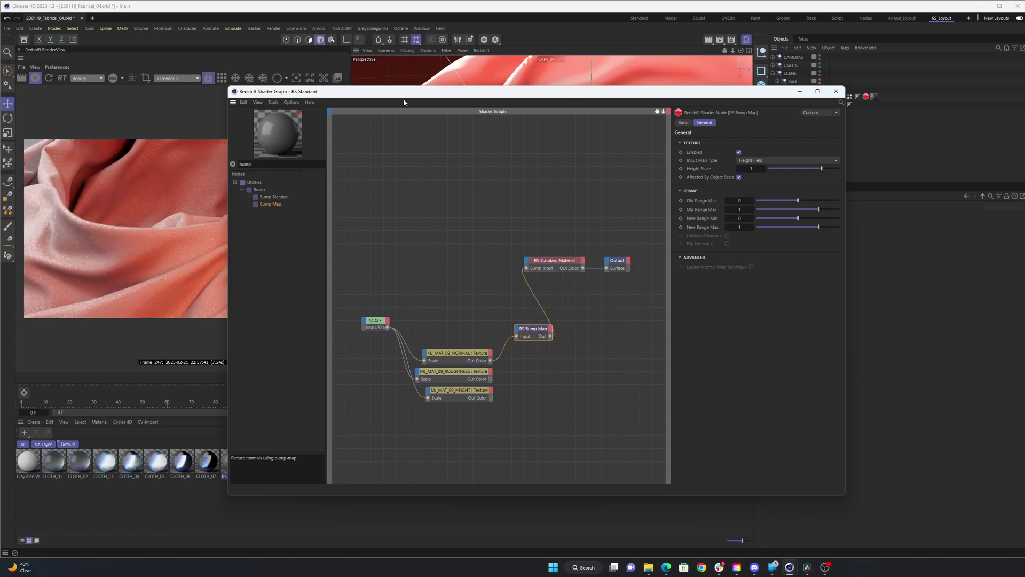
drag(342, 100, 469, 71)
scroll(206, 245, up, 5)
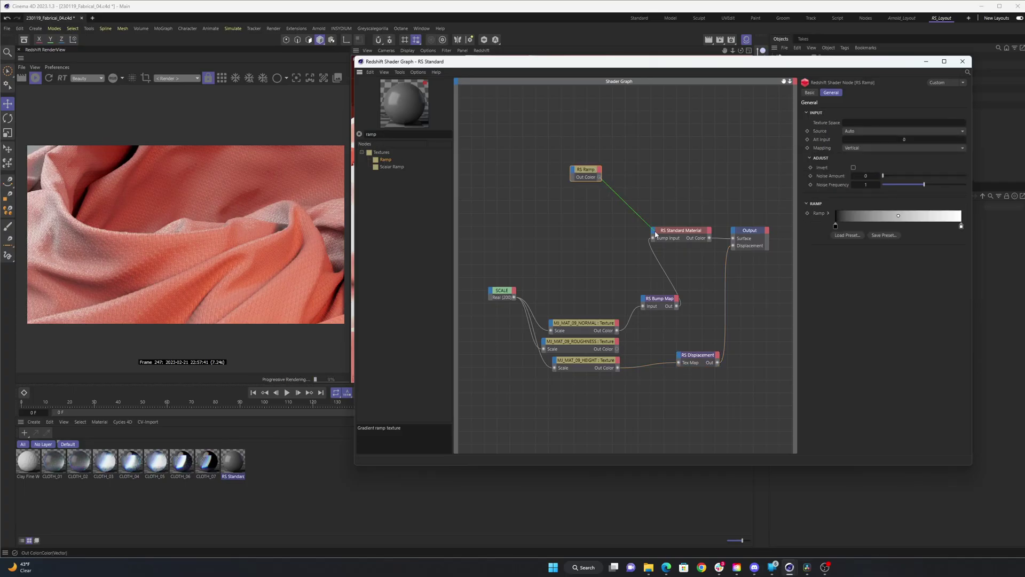
- Connect the RS Ramp to the material's Base Color and shift the ramp's green knot to about the middle
mouse_move(681, 248)
click(738, 250)
double_click(836, 226)
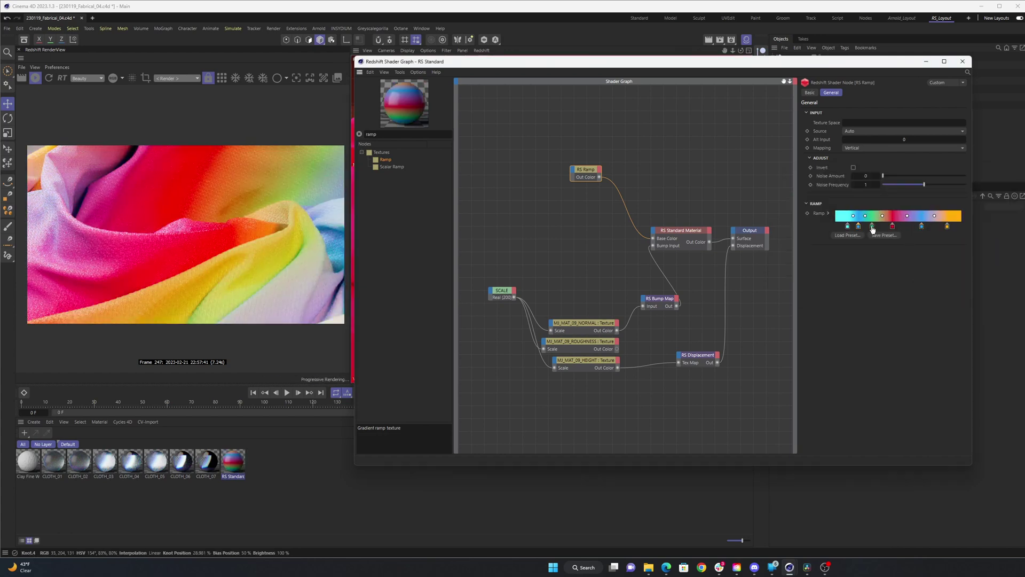
drag(873, 227, 898, 226)
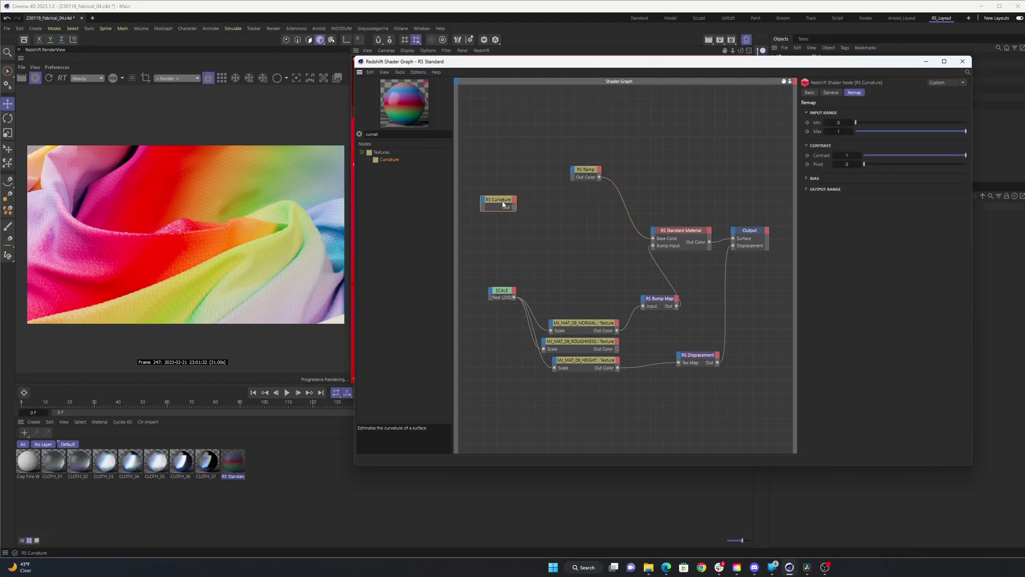
- Preview the RS Curvature node through the output surface and expand its bias and output range settings
key(alt+w)
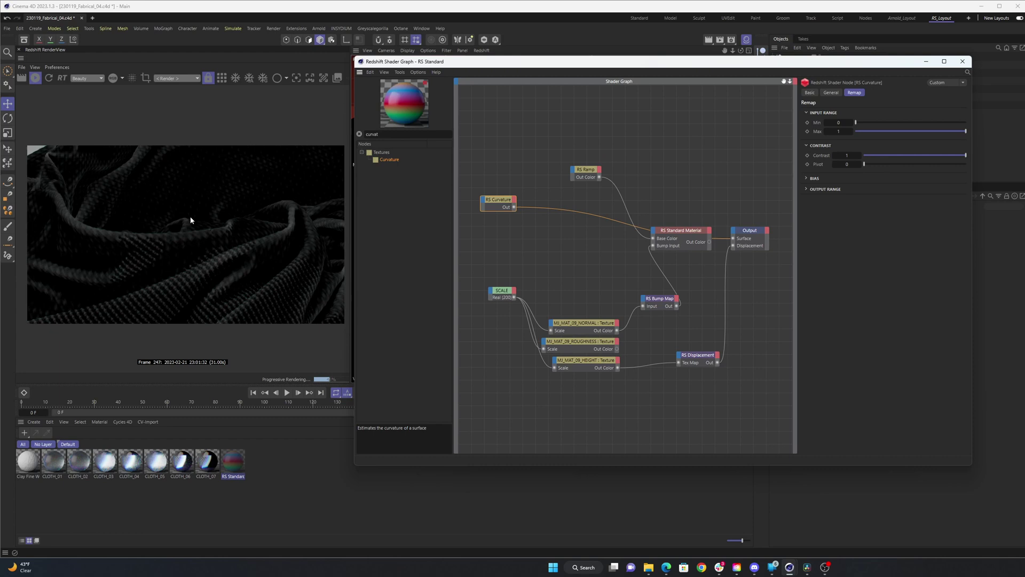
click(809, 178)
click(810, 210)
click(831, 92)
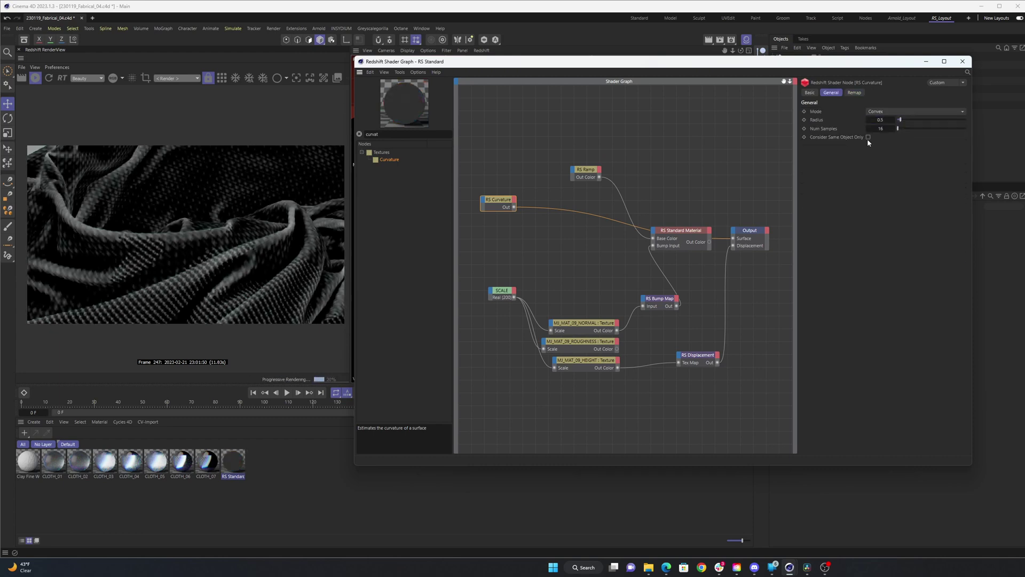
- Try a curvature radius of 10, and settle on a radius of 6
double_click(881, 120)
text(10)
key(Return)
double_click(881, 119)
text(6)
key(Return)
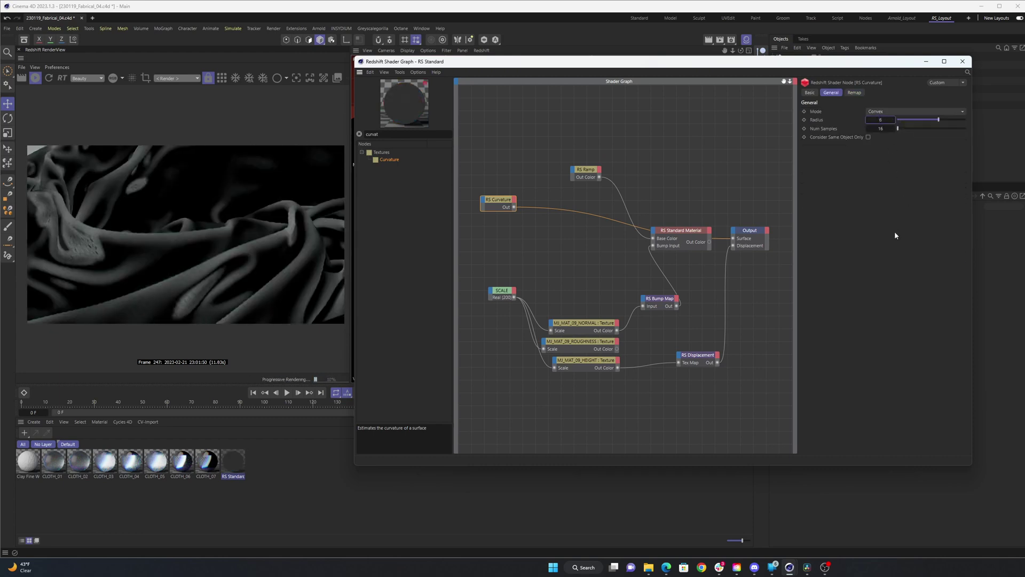
- Try a curvature radius of 12 and undo it
text(12)
key(Return)
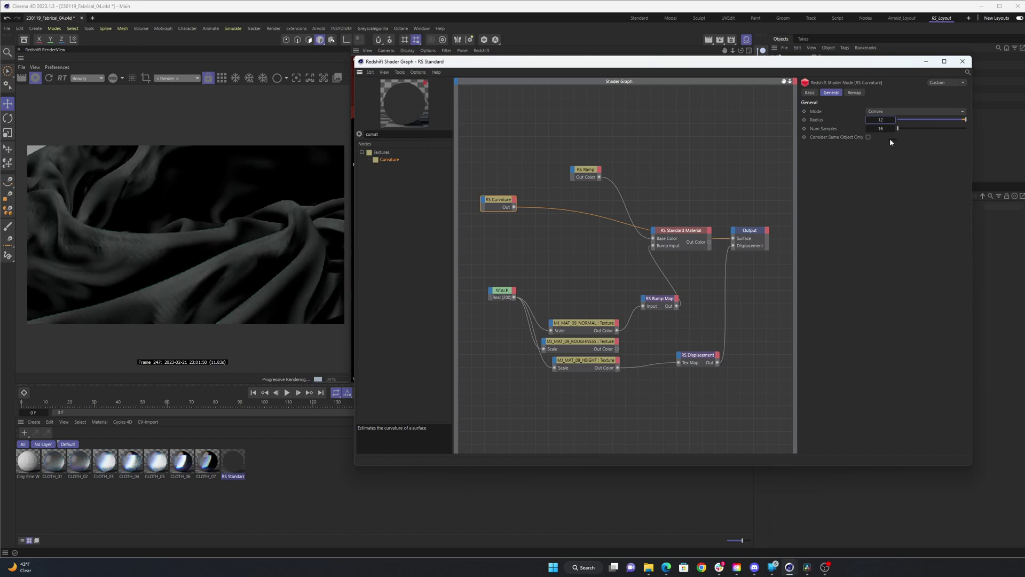
key(ctrl+z)
- Try a lower gain on the RS Curvature node, undo it, and set the output range maximum to 6
shift+click(855, 93)
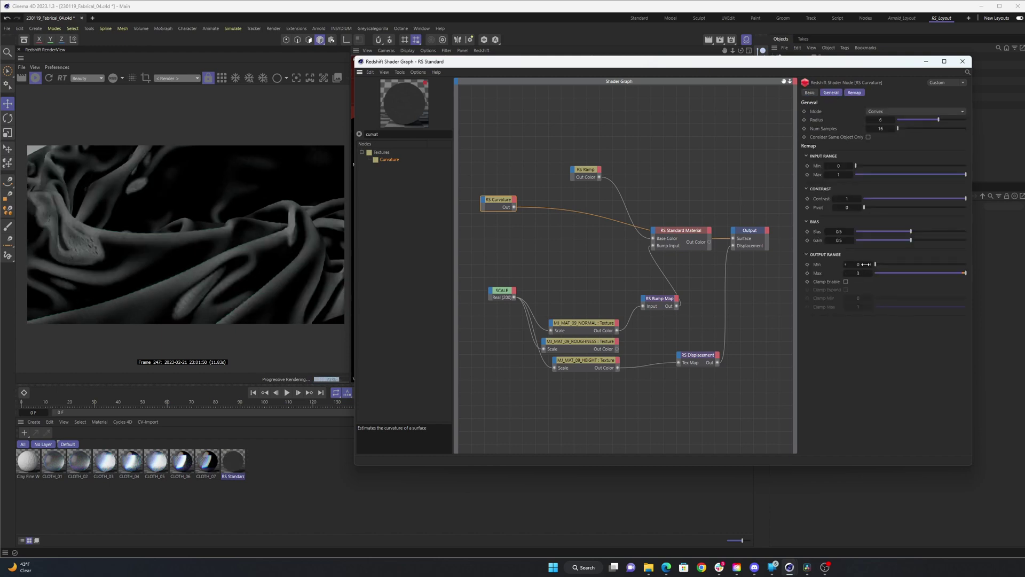
drag(912, 241, 887, 240)
key(ctrl+z)
double_click(859, 273)
text(6)
key(Return)
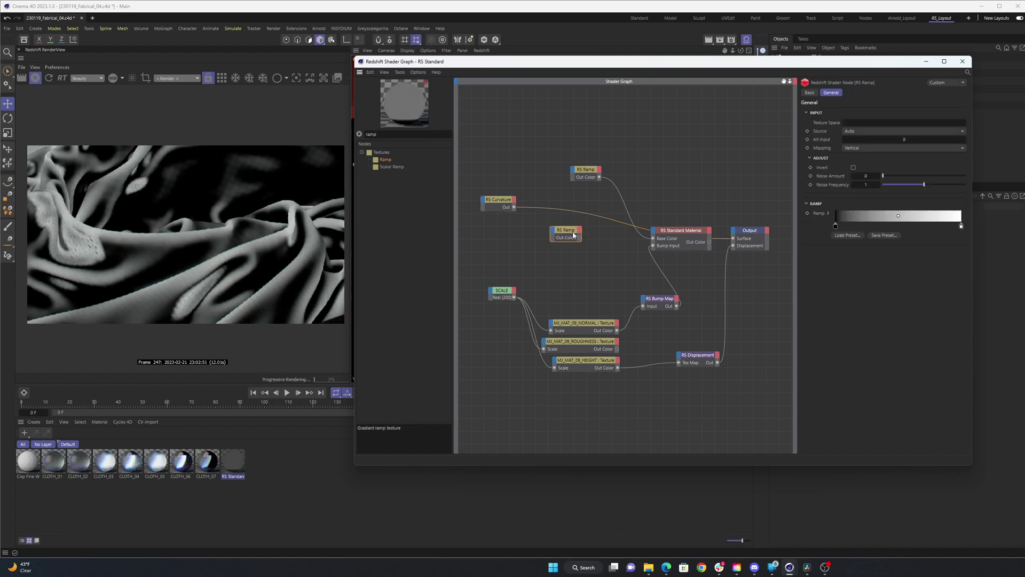
- Insert the second RS Ramp between the RS Curvature node and the output, and select its black knot
drag(568, 230, 733, 238)
click(575, 224)
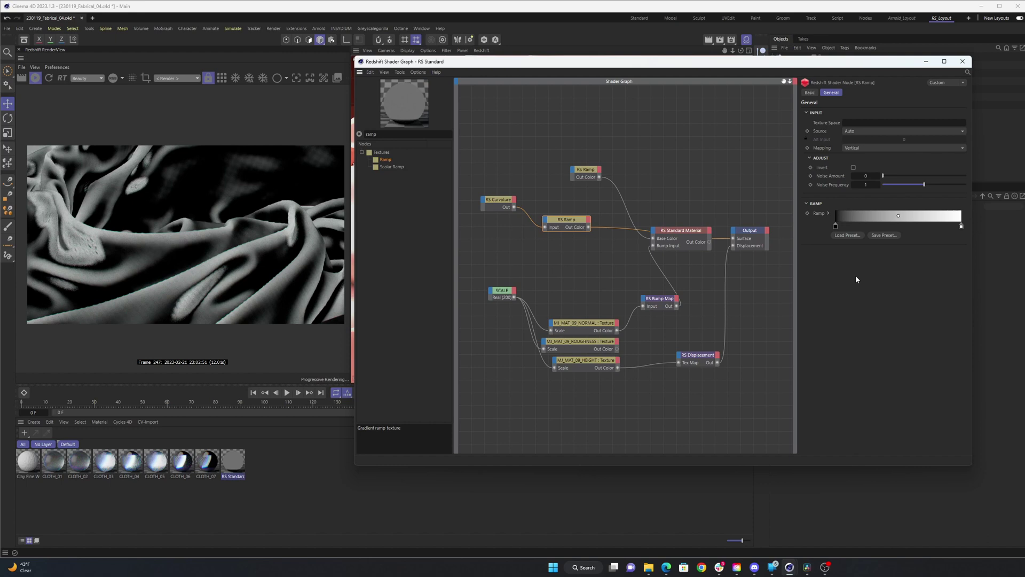
mouse_move(836, 226)
mouse_down()
mouse_move(872, 226)
mouse_move(836, 226)
mouse_up()
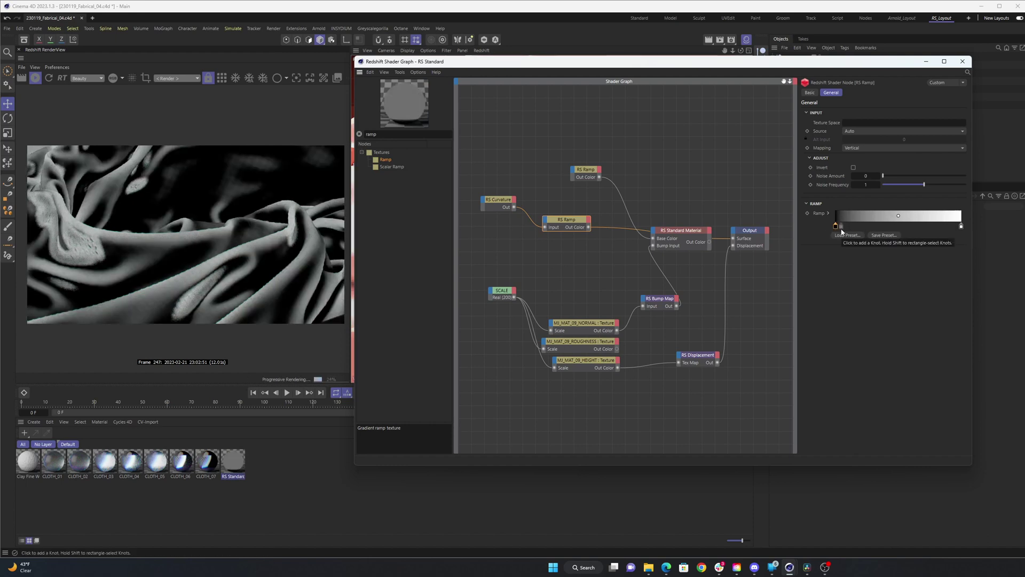
- Connect the curvature ramp's output to the Refr Weight input of the RS Standard Material
drag(566, 219, 553, 219)
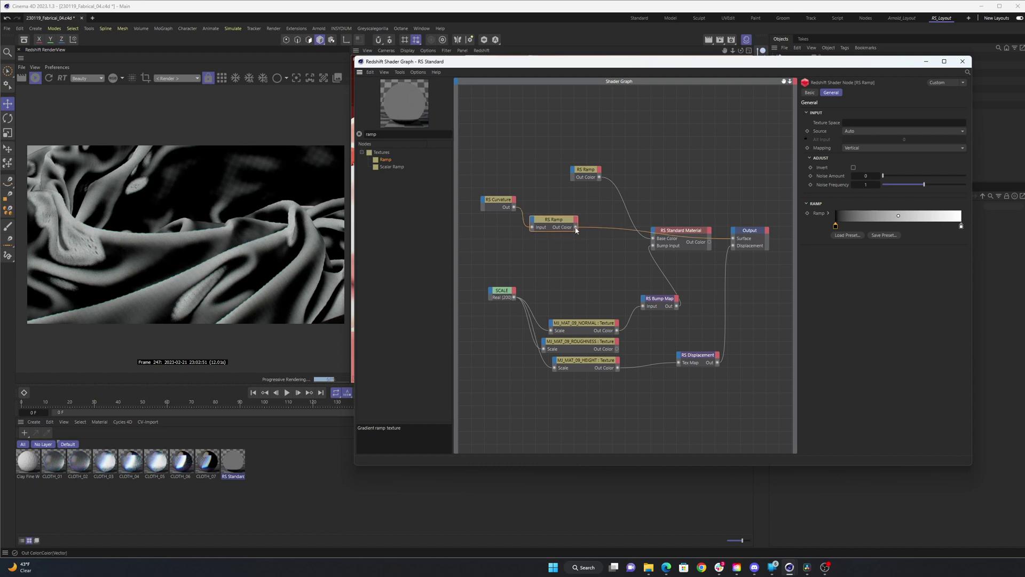
click(652, 232)
mouse_move(694, 319)
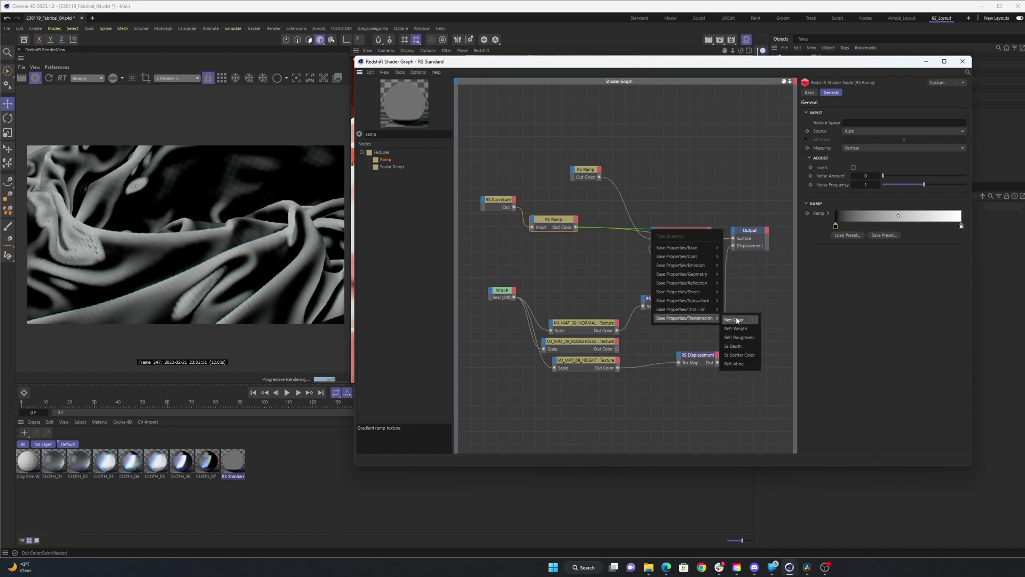
click(742, 328)
click(678, 215)
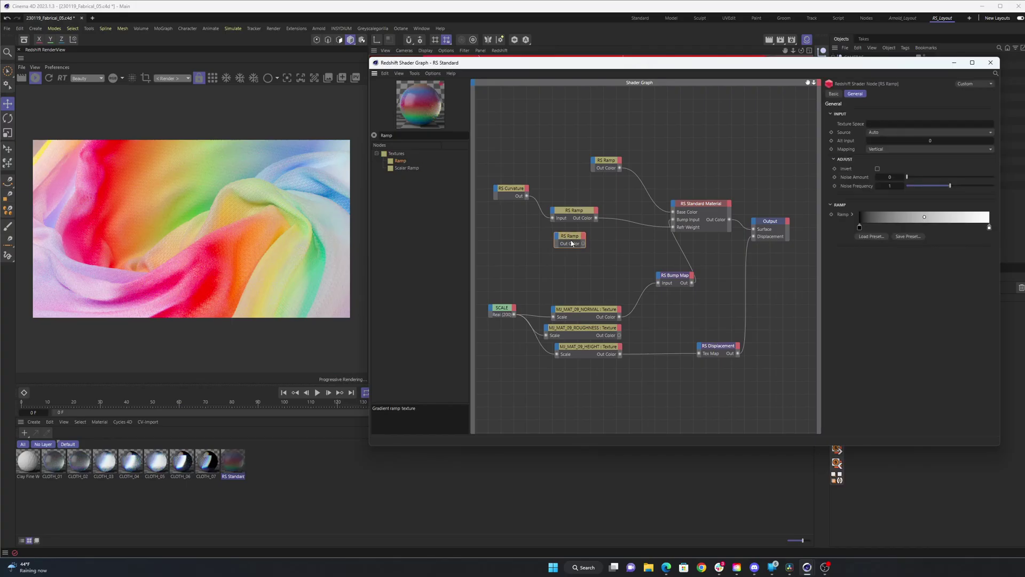
- Feed the RS Curvature output into the new RS Ramp's input, and move the curvature node with its two ramps to free space
drag(583, 233, 599, 232)
drag(527, 196, 554, 231)
mouse_move(570, 234)
click(604, 237)
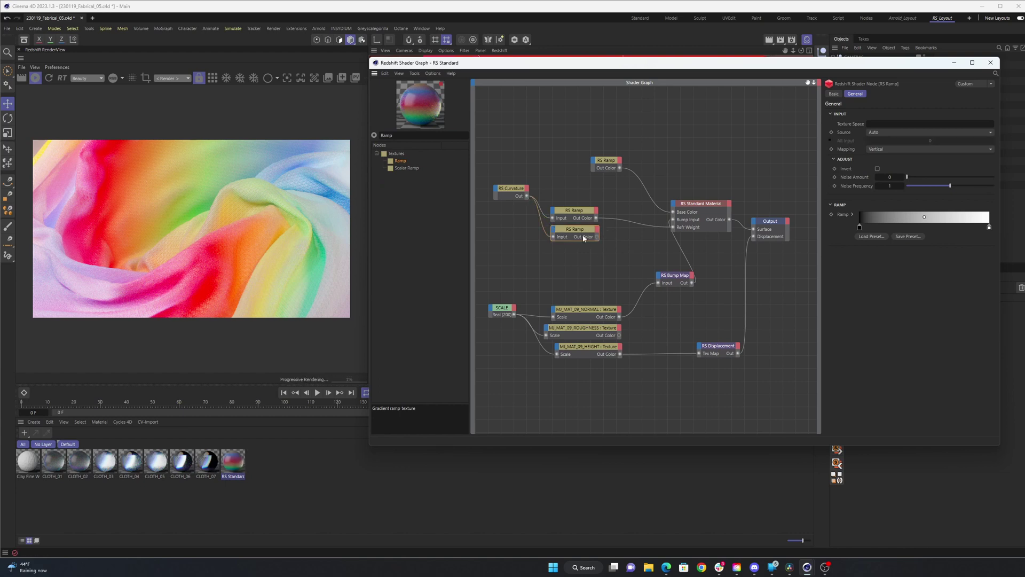
drag(500, 247, 576, 193)
drag(577, 210, 560, 180)
- Add a Color Layer node with the roughness texture as Base Color and the second curvature ramp as Layer 1 Color
click(397, 137)
text(color)
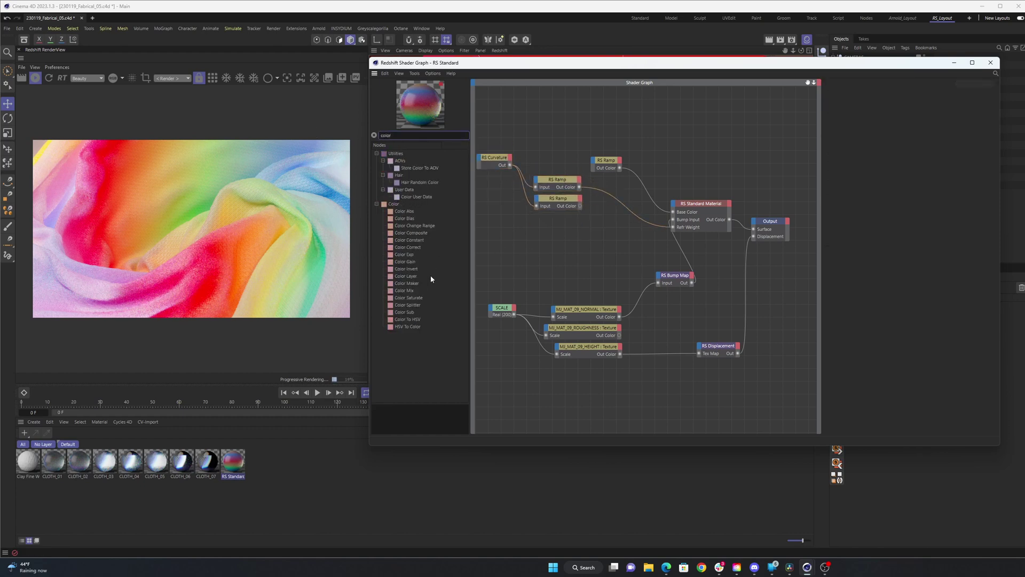
drag(431, 276, 595, 239)
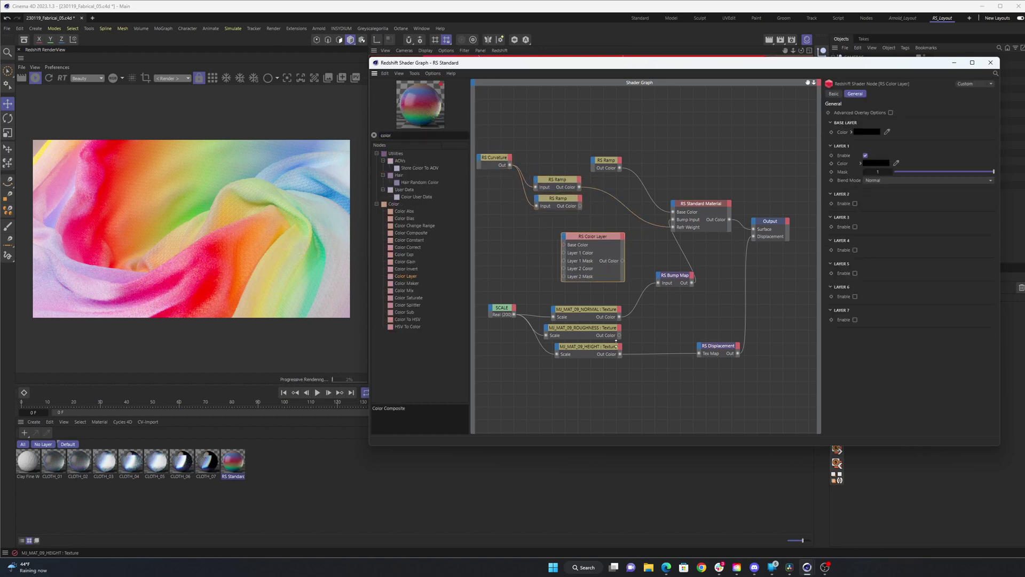
drag(619, 335, 564, 245)
drag(580, 206, 564, 253)
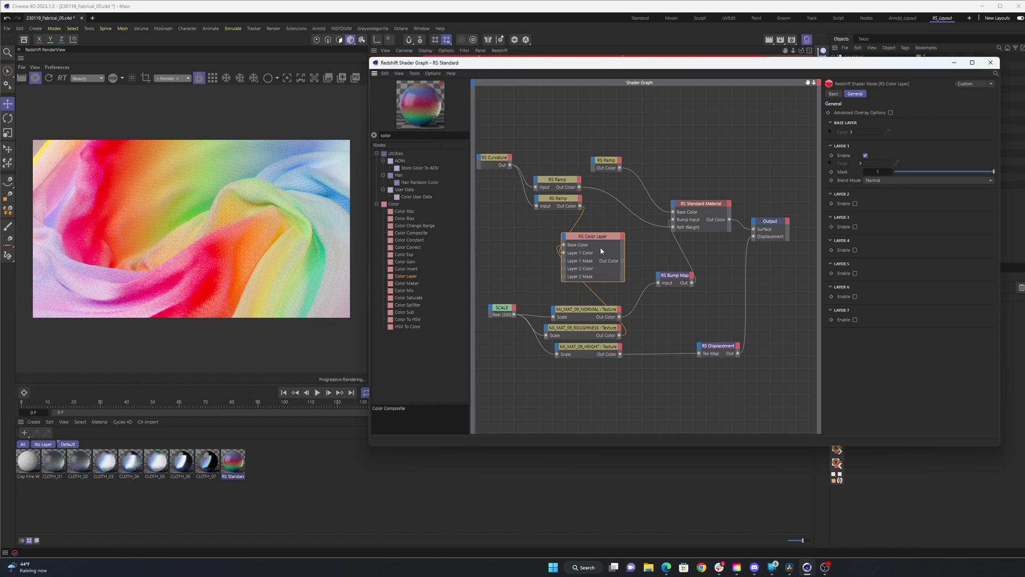
- Preview the RS Color Layer through the output and set its Layer 1 blend mode to Multiply
key(o)
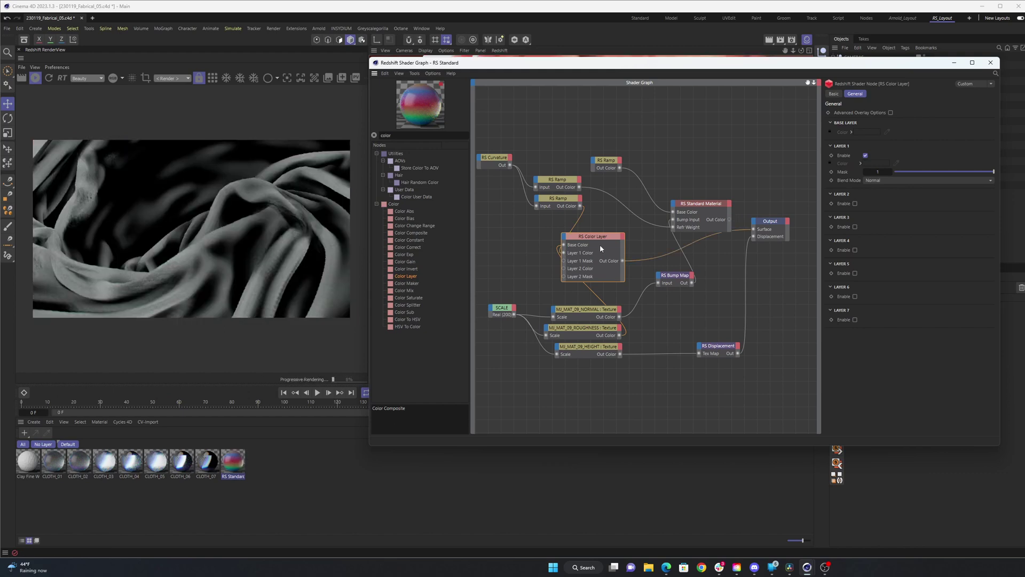
click(893, 181)
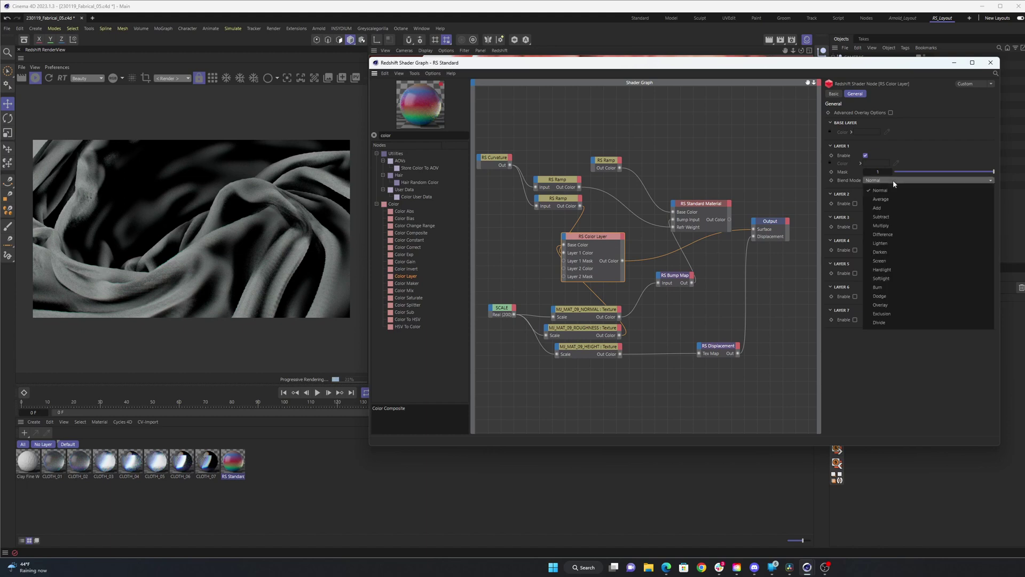
click(898, 227)
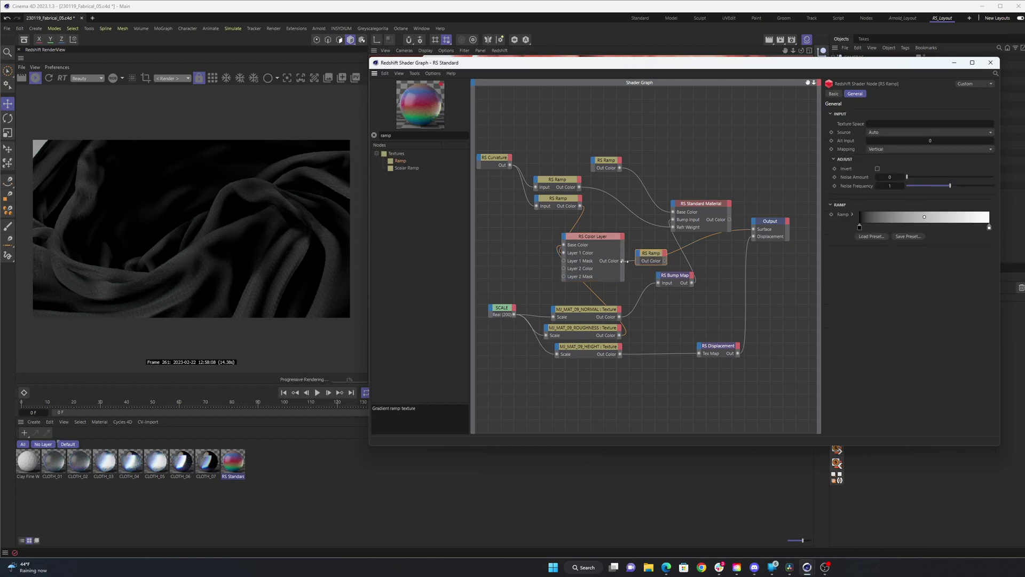
- Route the RS Color Layer through the new RS Ramp into the output's Surface input
drag(623, 261, 754, 229)
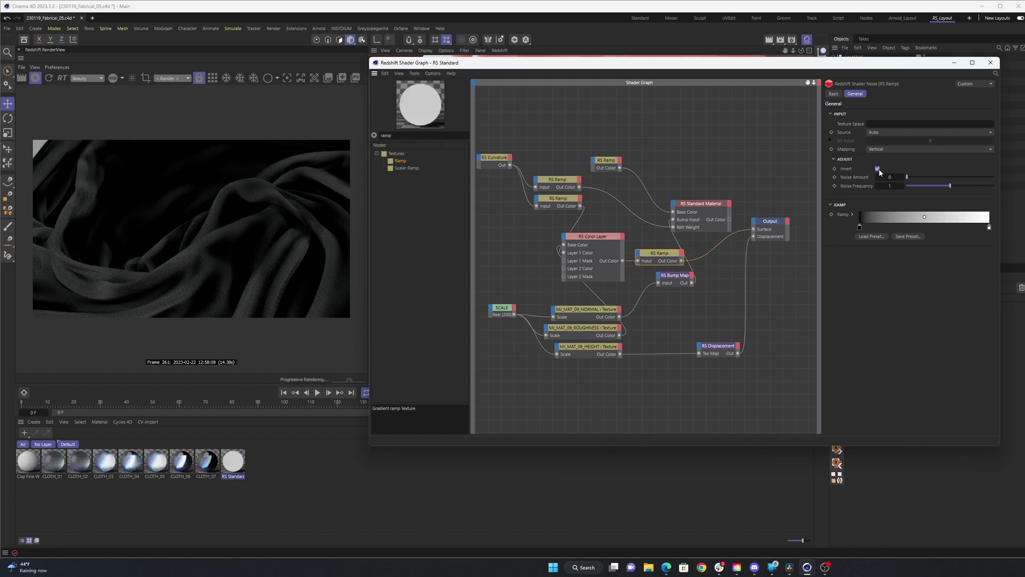
- Move the new RS Ramp's black knot close to the light end and darken the end knot to a 35% value
drag(859, 227, 956, 227)
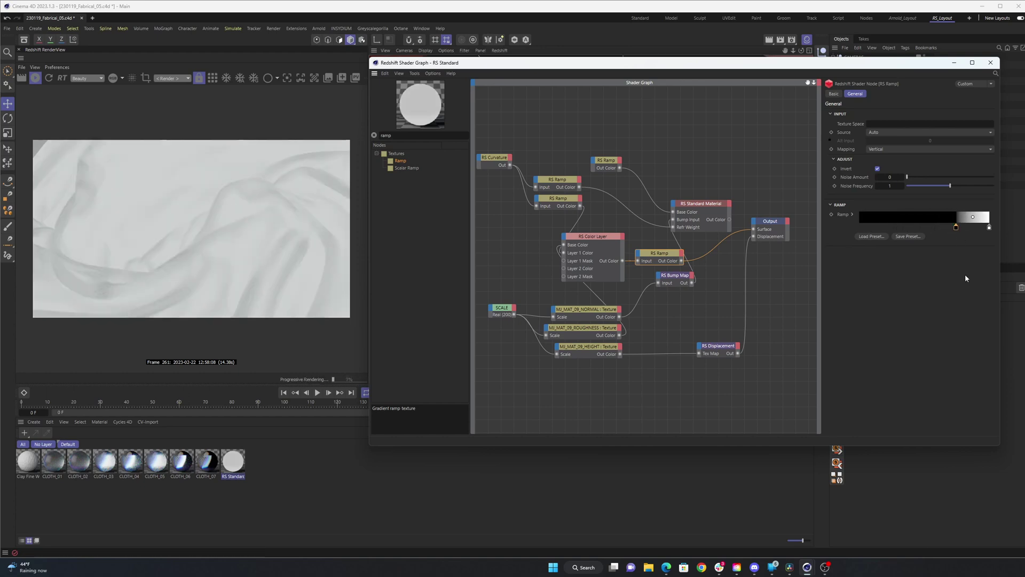
drag(956, 227, 974, 227)
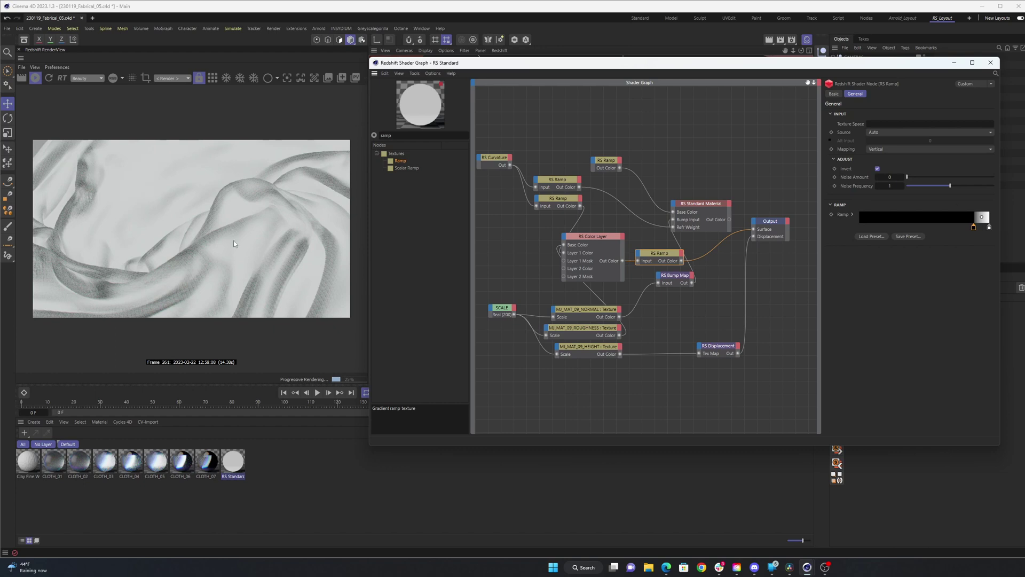
double_click(989, 227)
drag(998, 269, 990, 270)
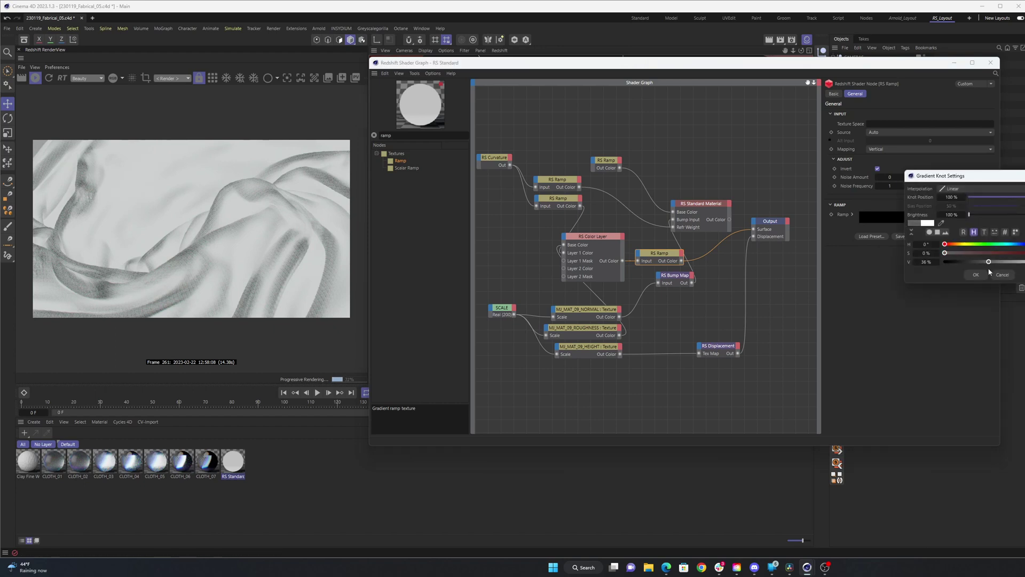
click(976, 274)
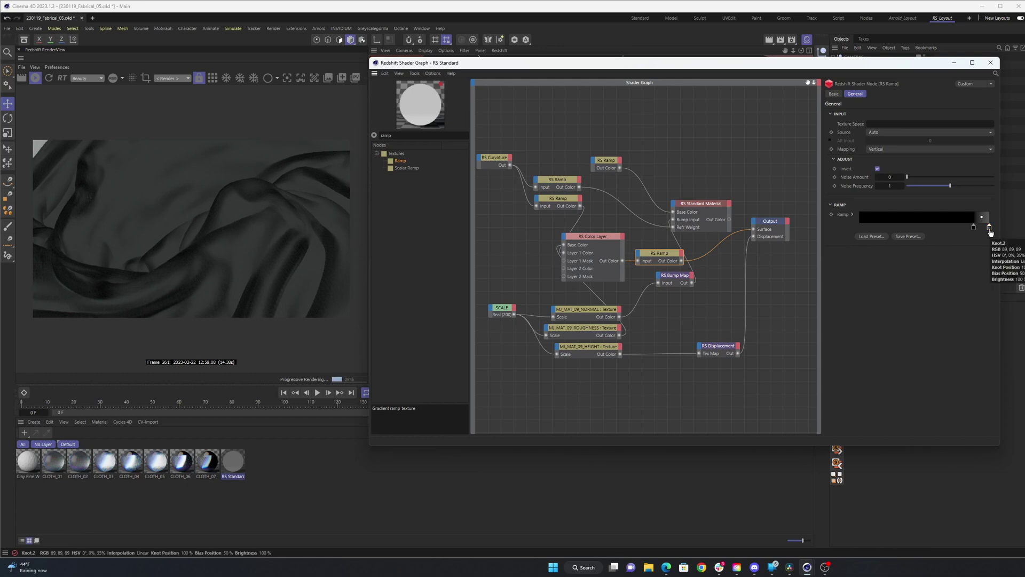
drag(974, 230, 981, 231)
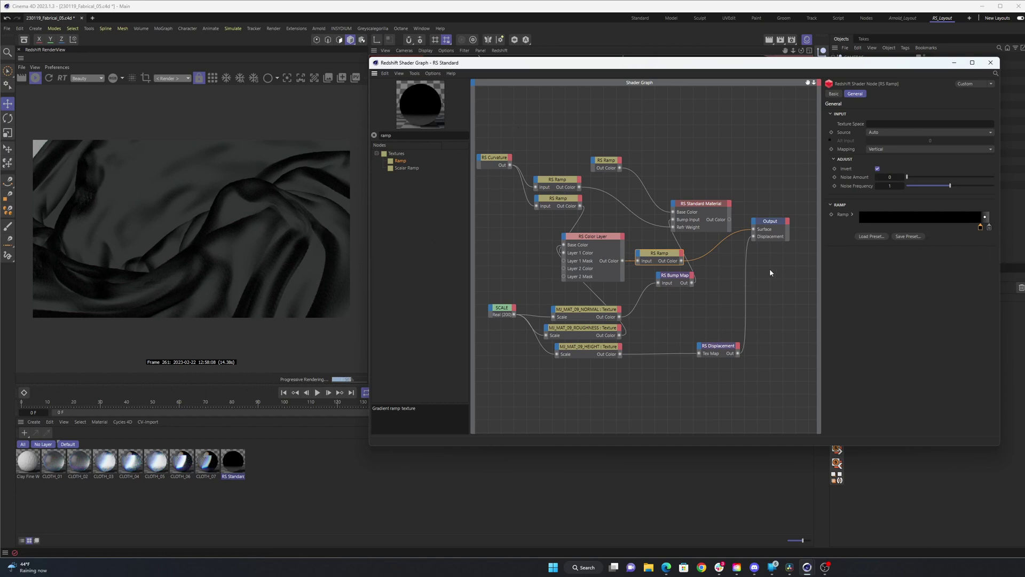
- Feed the adjusted RS Ramp into the RS Standard Material's Refl Roughness and reconnect the material to the output's Surface input
drag(681, 260, 676, 208)
mouse_move(719, 250)
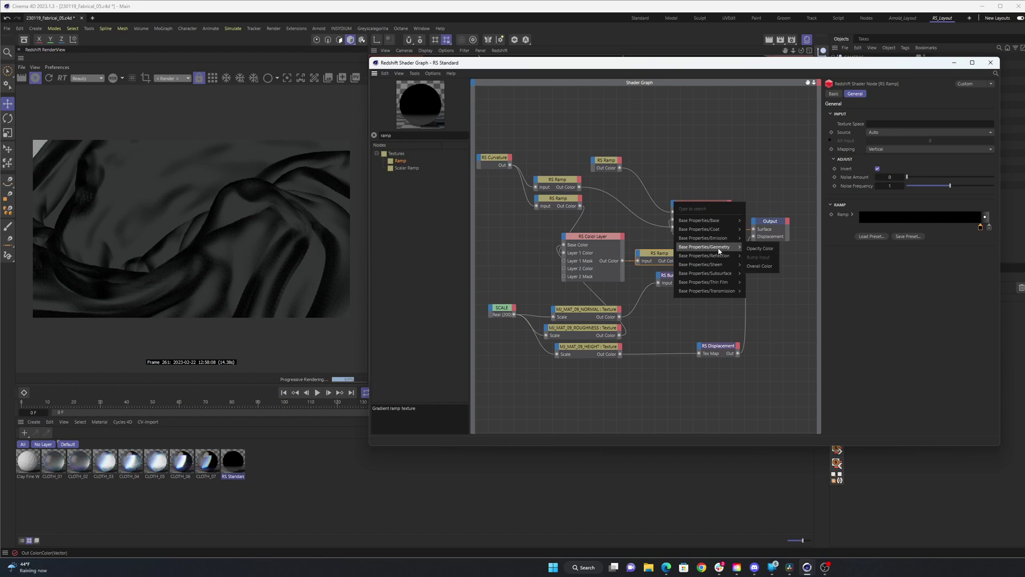
click(763, 266)
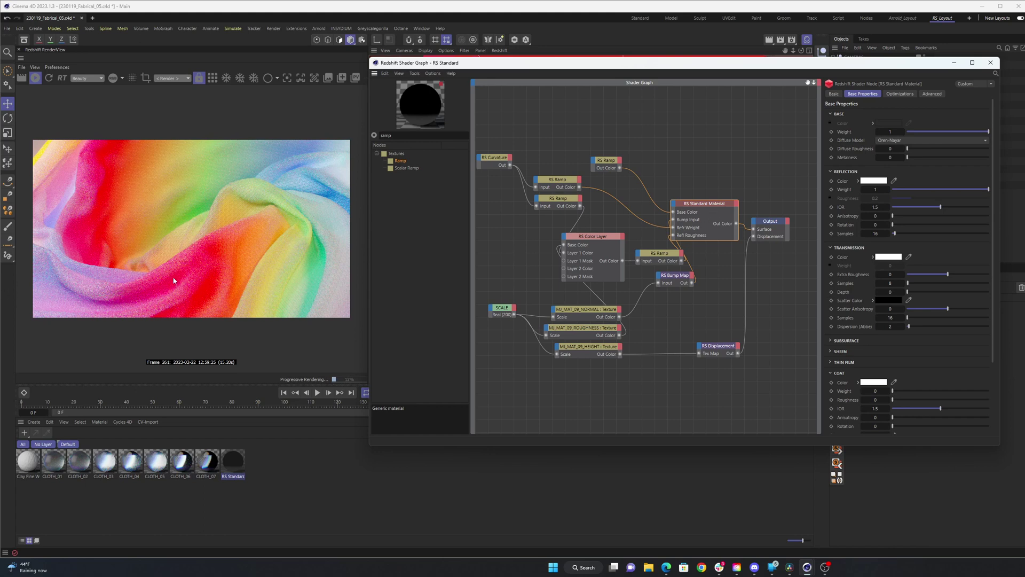
- Render the current frame of the cloth to the Picture Viewer
key(shift+r)
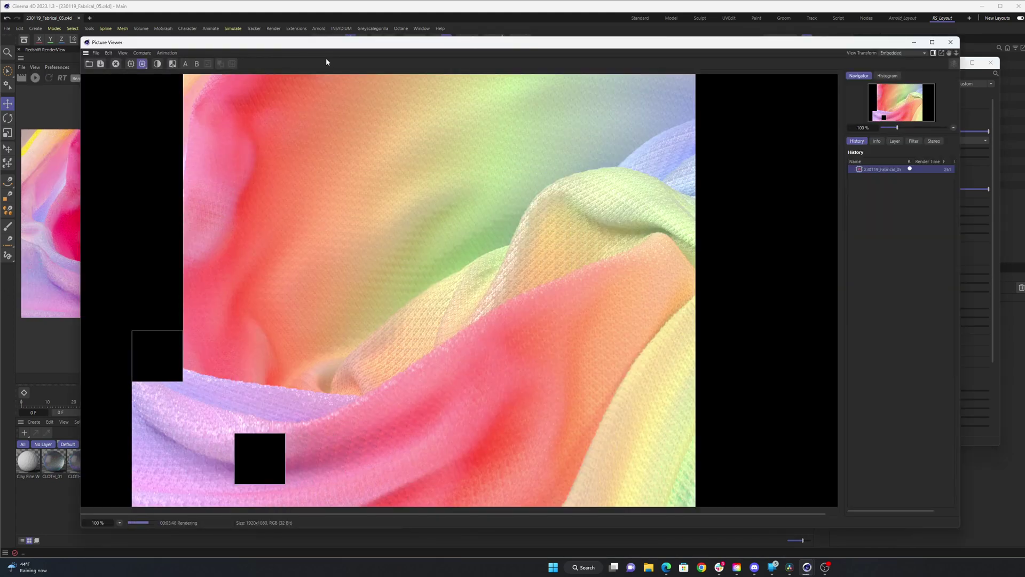